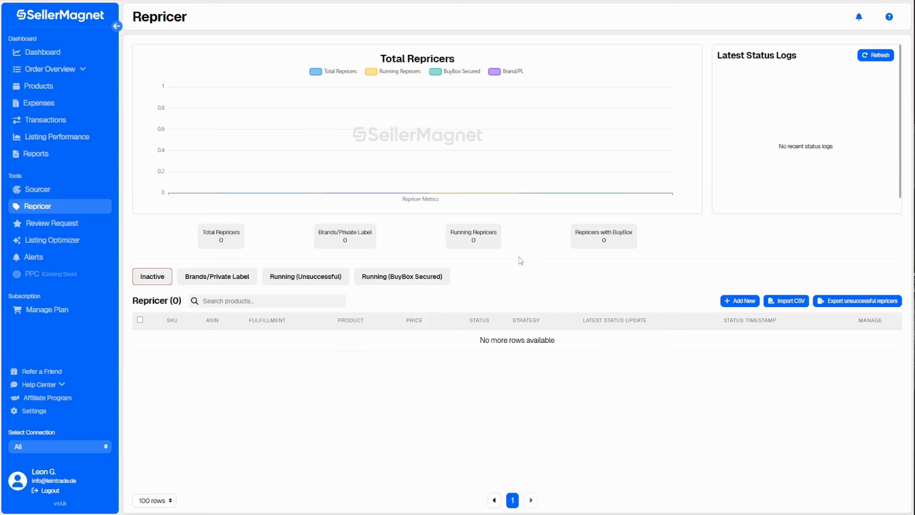
Step: Copy the ASIN B0C9X9HB12 of the Leintrade Kaliwasserglas product from the Products list
left_click(51, 87)
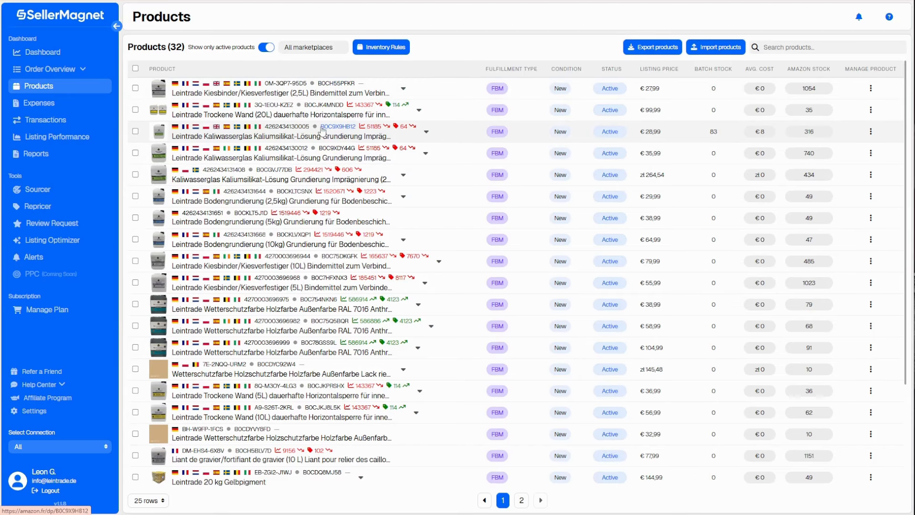
mouse_move(355, 127)
left_mouse_down()
mouse_move(322, 130)
mouse_move(354, 136)
left_mouse_up()
key("ctrl+c")
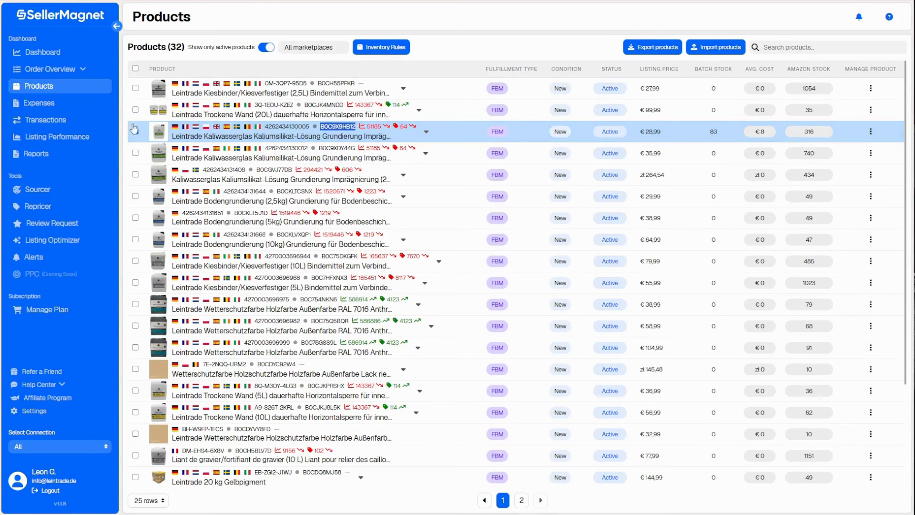
Step: Start a new repricer and select the Amazon DE listing of Leintrade Kaliwasserglas 5L with ASIN B0C9X9HB12
left_click(49, 208)
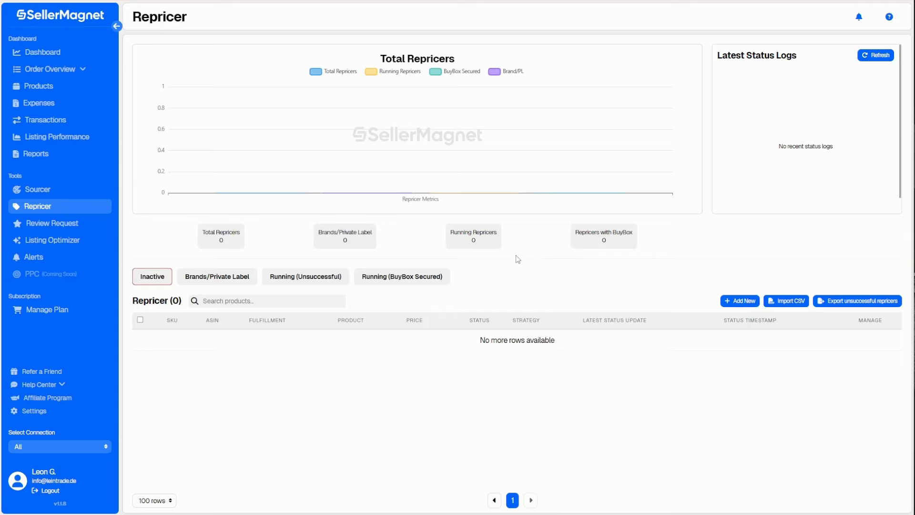
left_click(739, 304)
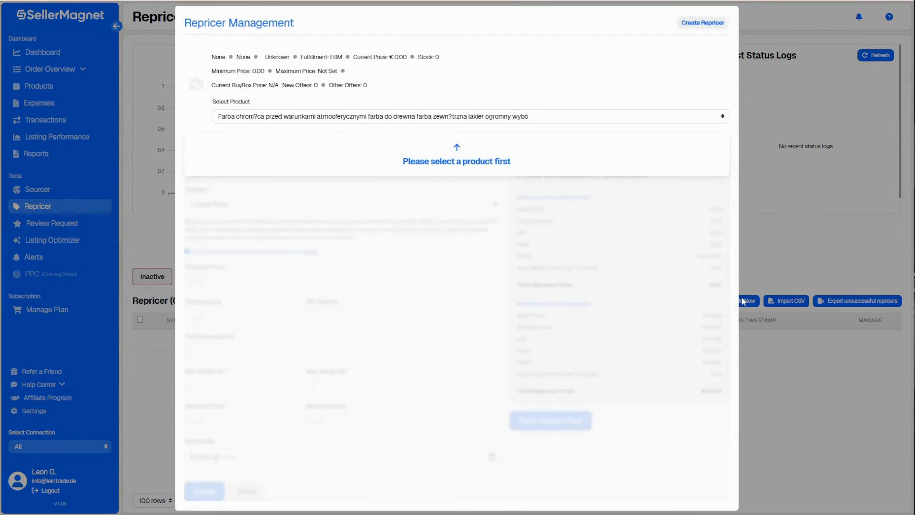
left_click(266, 115)
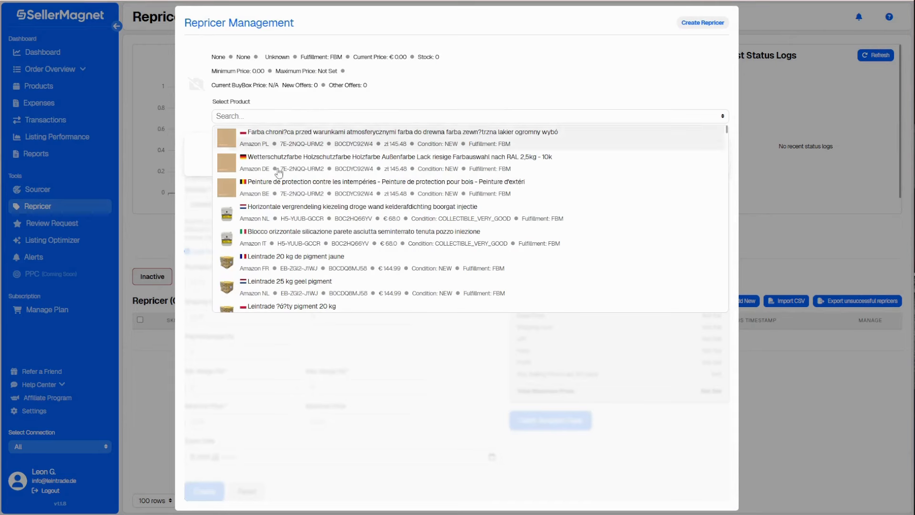
scroll(281, 185, "down", 6)
scroll(290, 190, "down", 5)
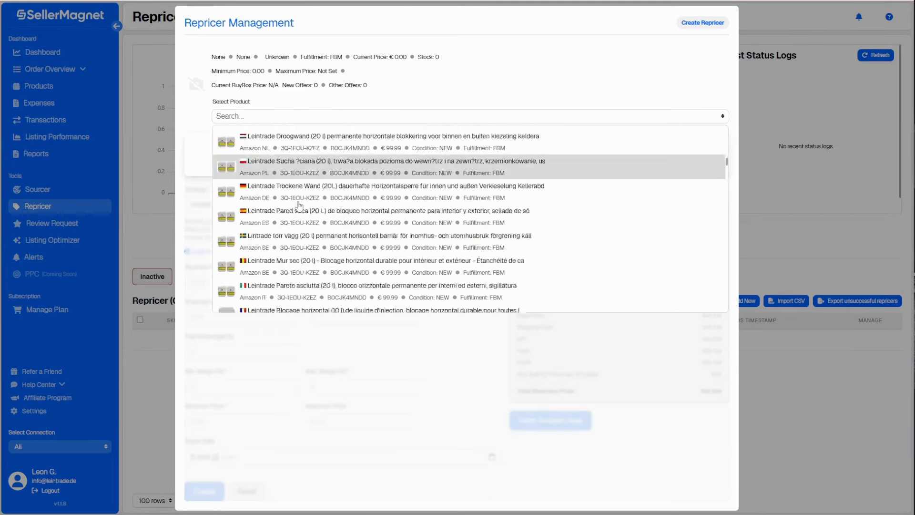
left_click(234, 117)
left_click(240, 119)
key("ctrl+v")
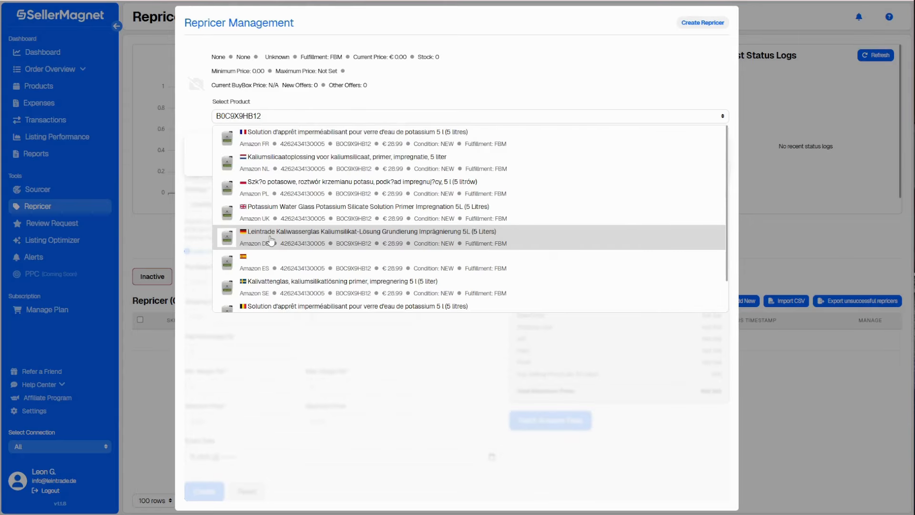
left_click(270, 241)
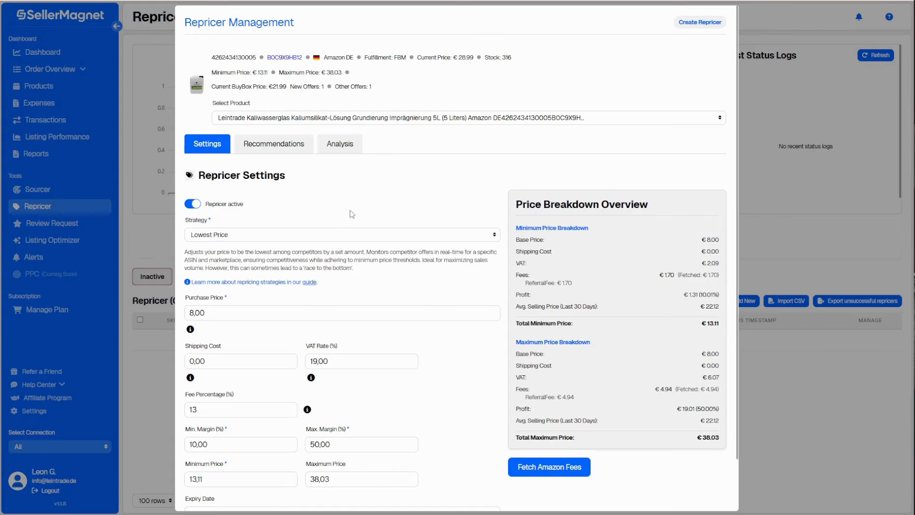
Step: Try the Position and Same Price strategies in the new repricer's settings
scroll(319, 185, "down", 1)
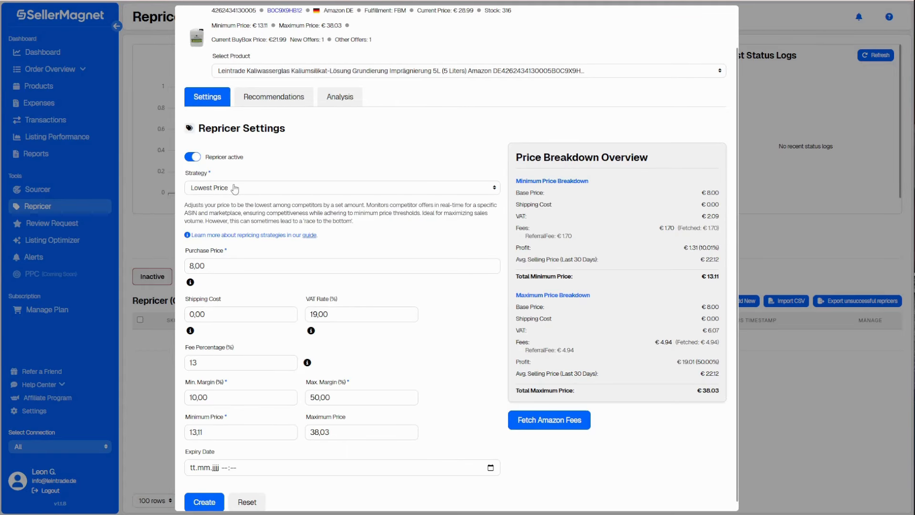
scroll(234, 188, "down", 1)
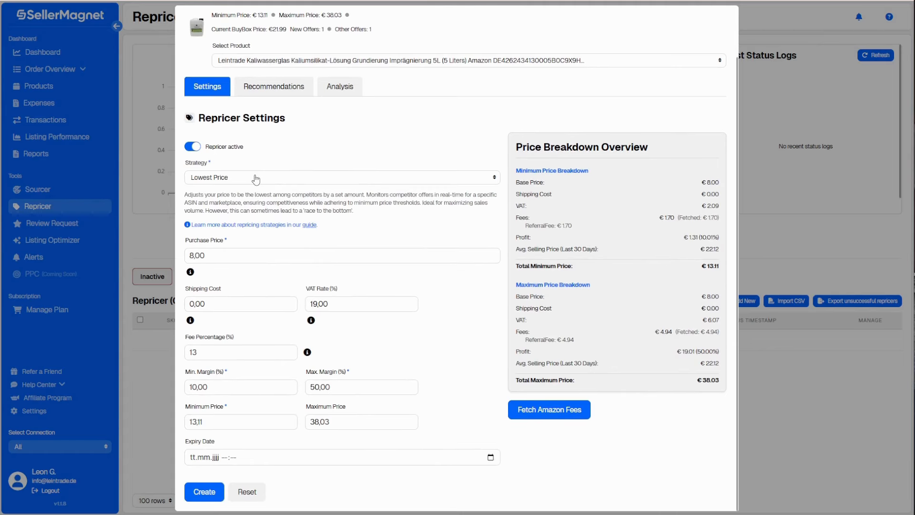
left_click(215, 177)
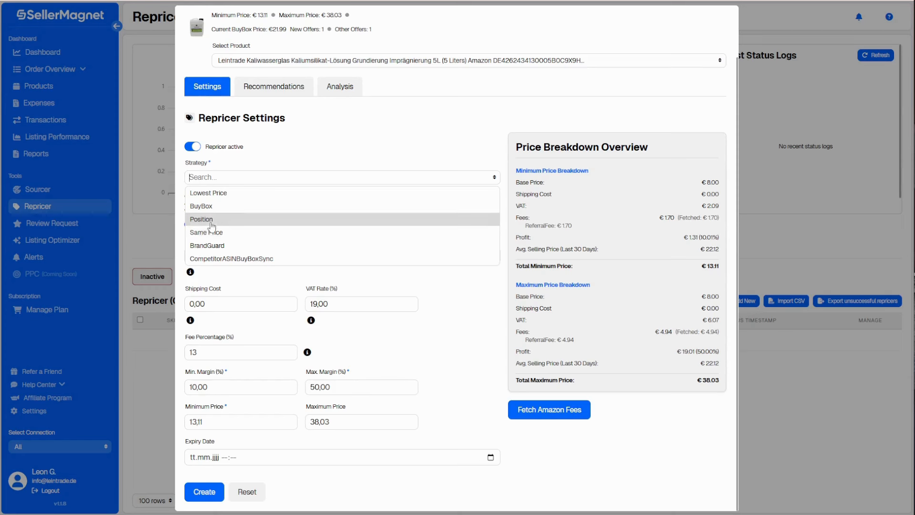
left_click(212, 221)
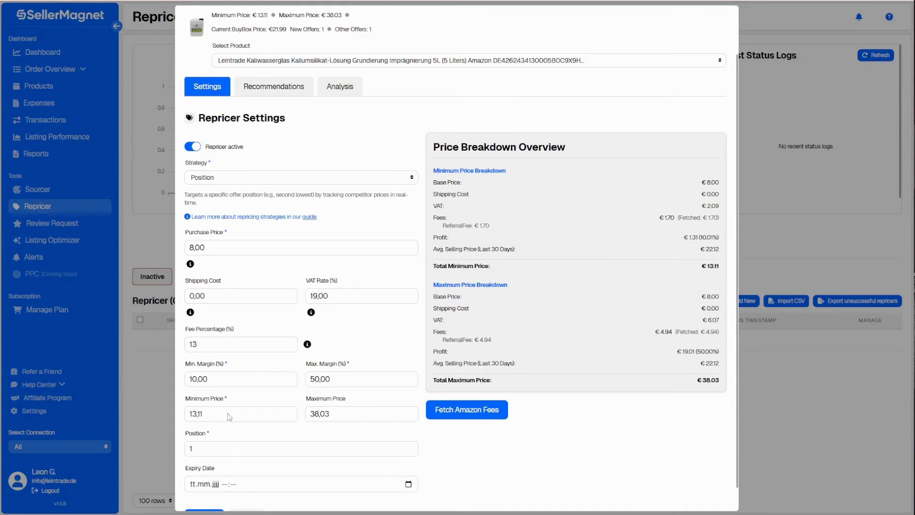
left_click(225, 176)
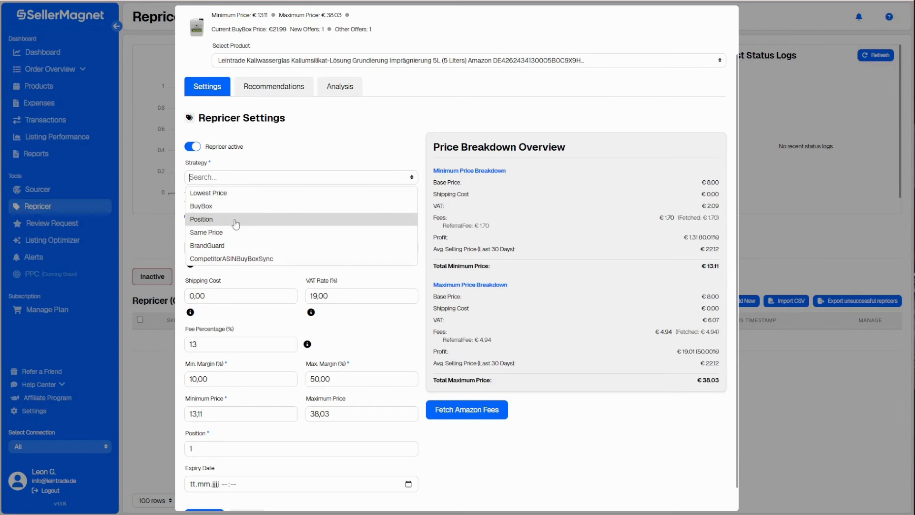
left_click(215, 232)
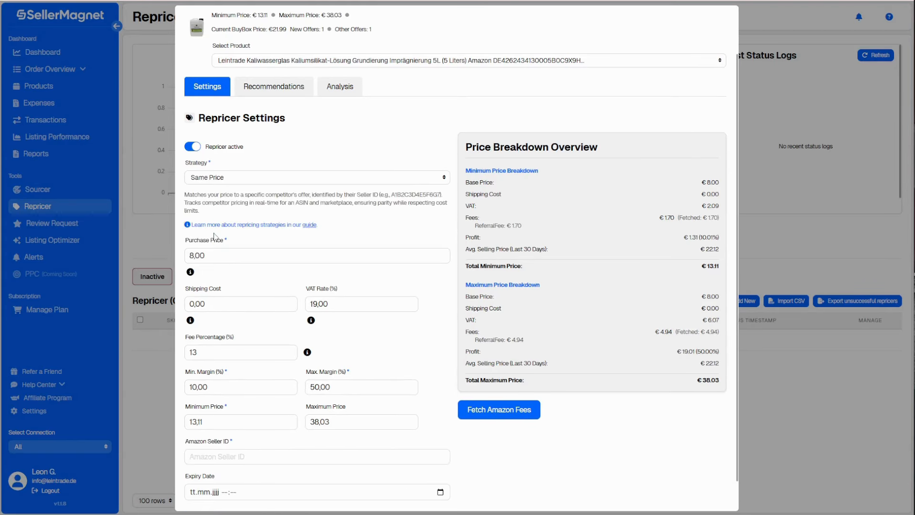
Step: Switch the repricing strategy to BrandGuard and look through its competitor ASIN, sales velocity and inventory threshold fields
left_click(222, 179)
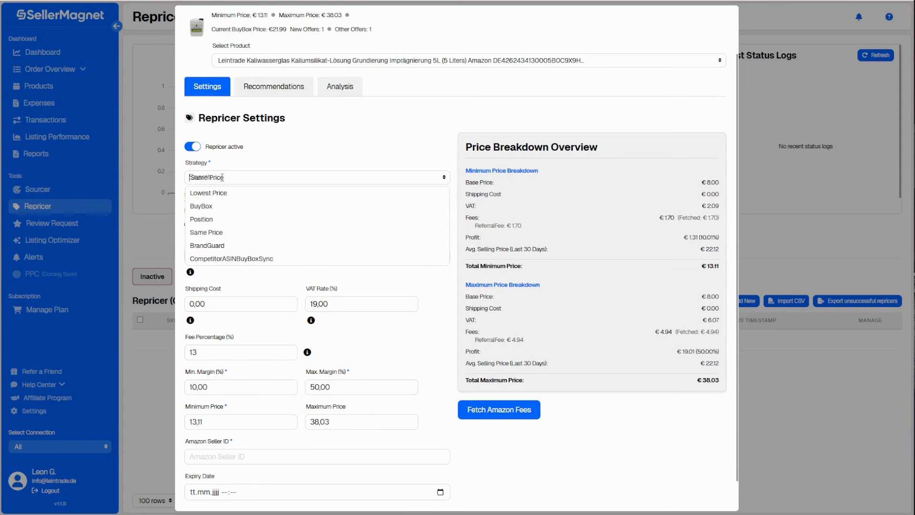
scroll(252, 219, "down", 2)
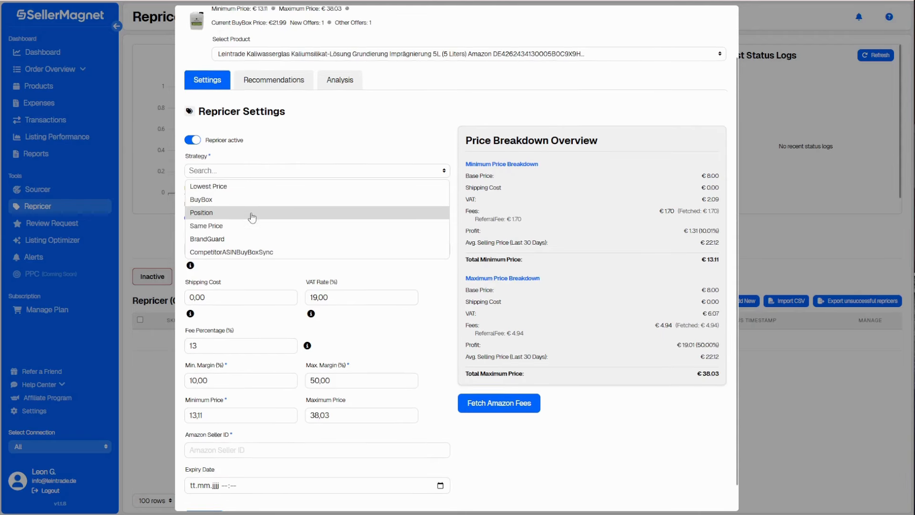
scroll(248, 210, "up", 4)
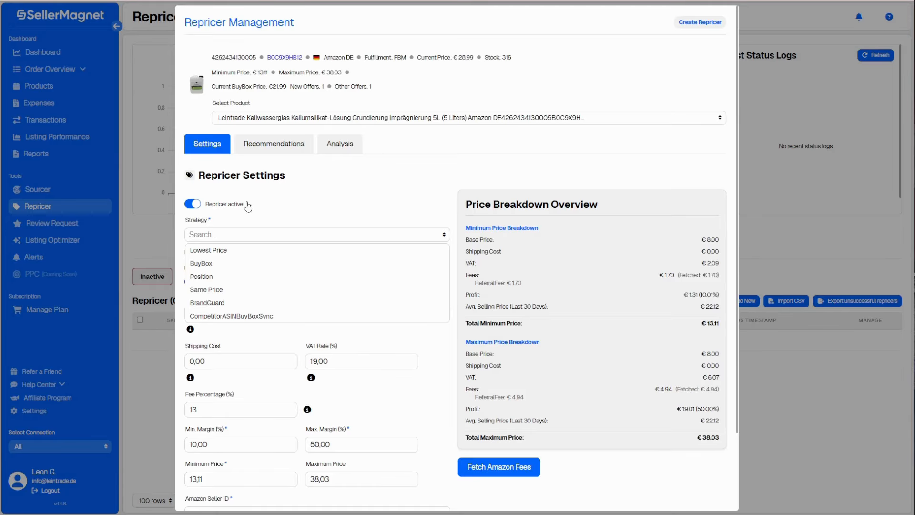
left_click(235, 304)
scroll(267, 305, "down", 2)
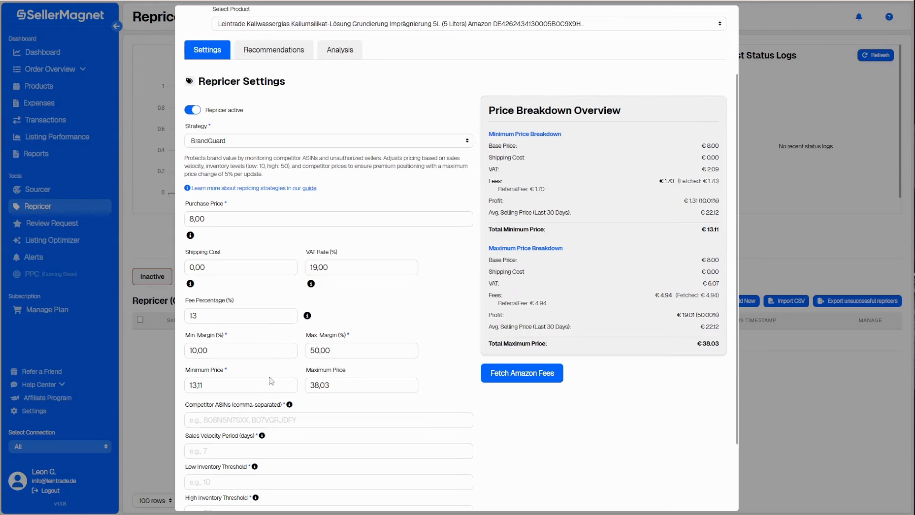
scroll(291, 428, "down", 1)
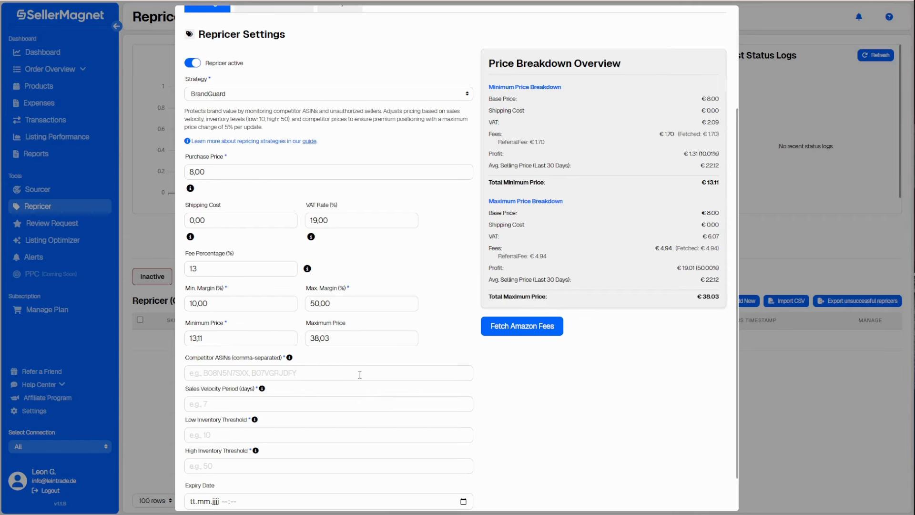
scroll(360, 374, "up", 2)
scroll(360, 374, "up", 1)
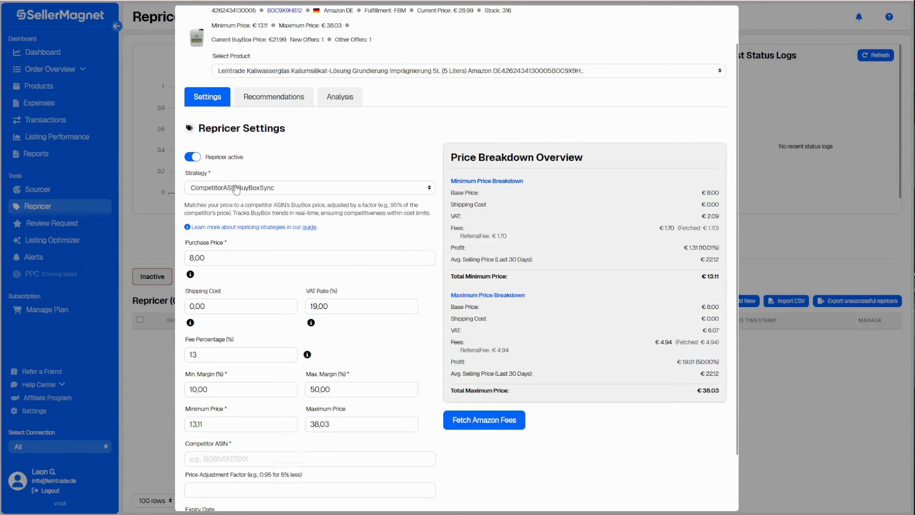
Step: Set the repricing strategy to BuyBox and the minimum margin to 20%
left_click(239, 186)
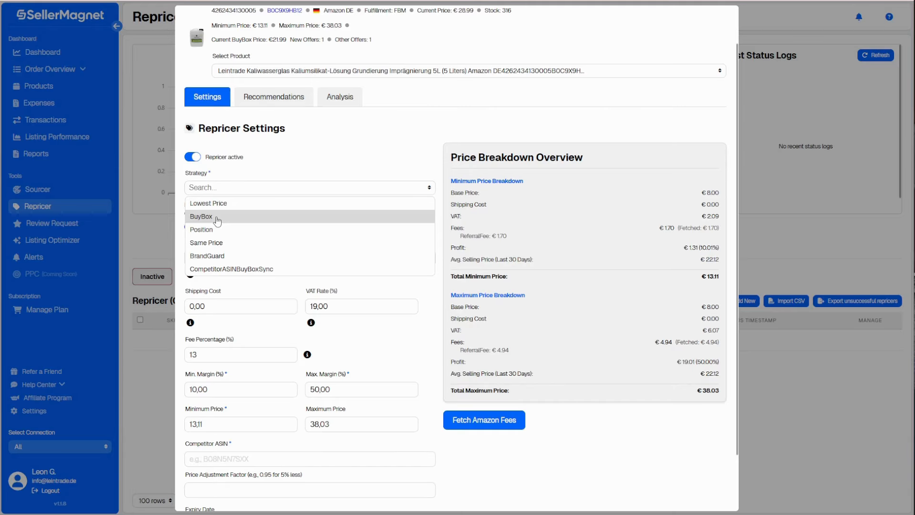
left_click(218, 219)
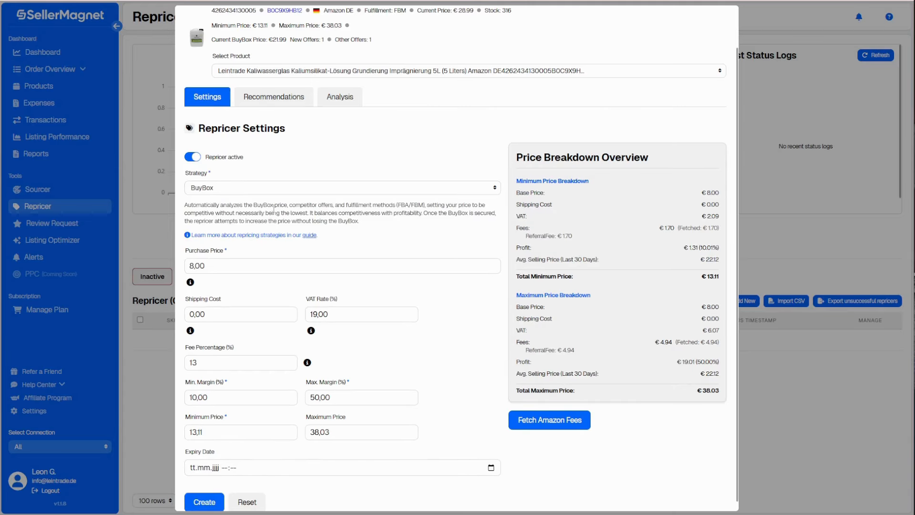
scroll(323, 167, "down", 1)
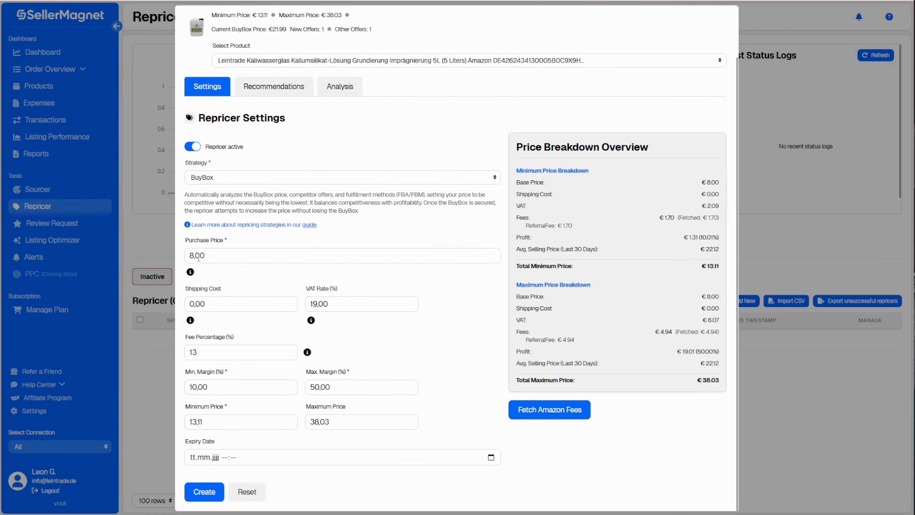
mouse_move(191, 274)
left_click_drag(196, 387, 193, 387)
type("2")
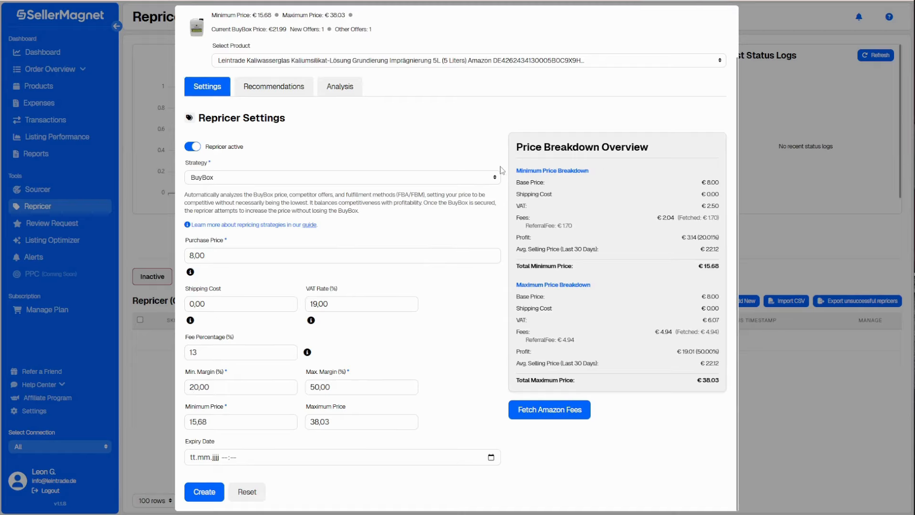
Step: Review the product's price recommendations and its analysis of own sales, current offers, BuyBox share and price history
mouse_move(256, 273)
left_click(256, 94)
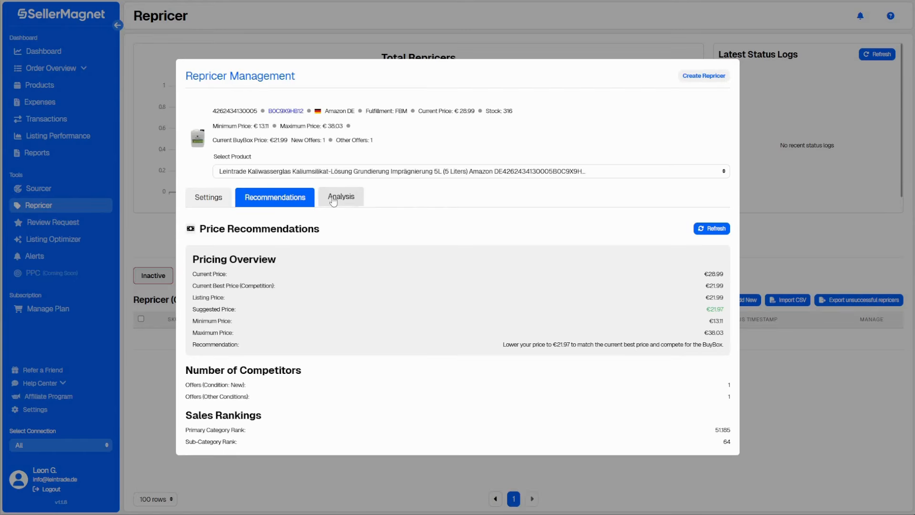
left_click(333, 197)
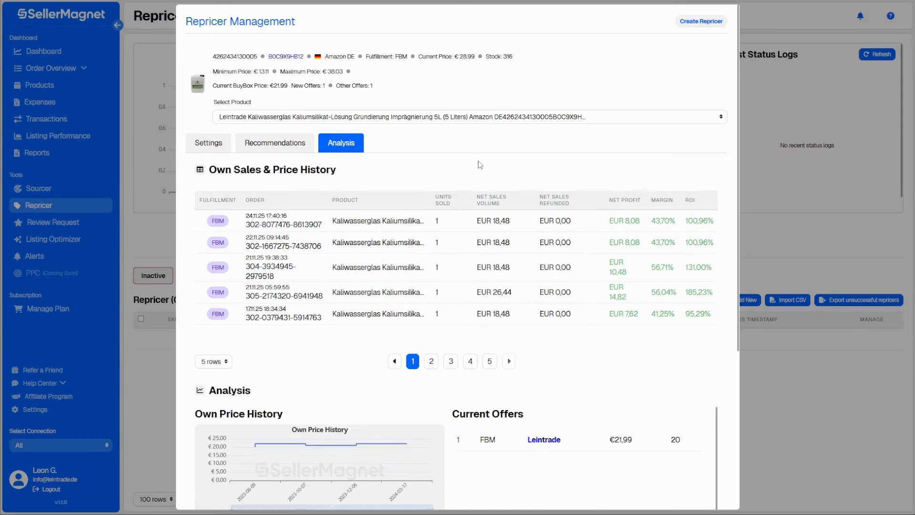
scroll(480, 166, "down", 1)
scroll(567, 315, "down", 1)
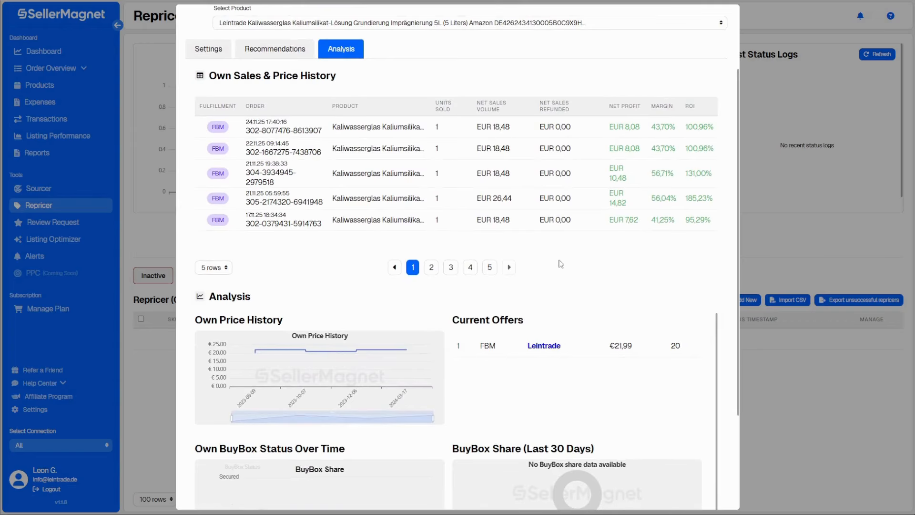
scroll(558, 262, "down", 1)
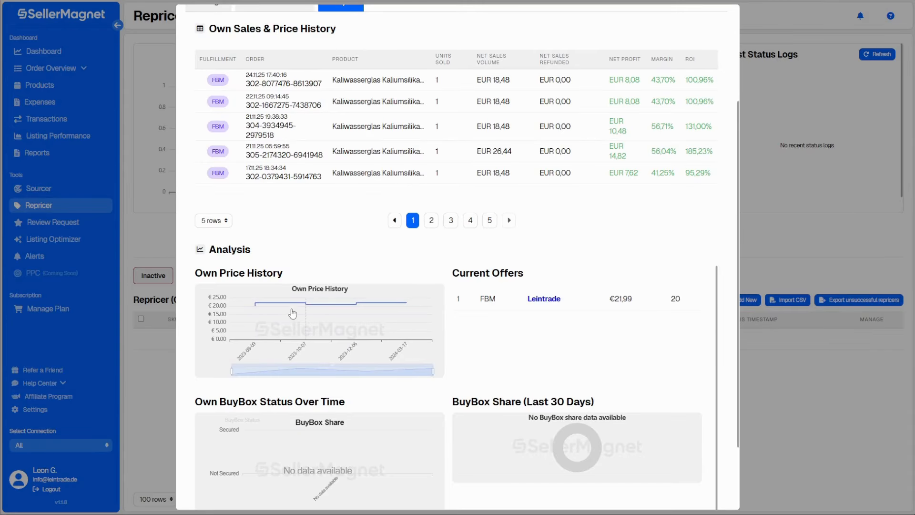
mouse_move(314, 309)
scroll(551, 247, "down", 1)
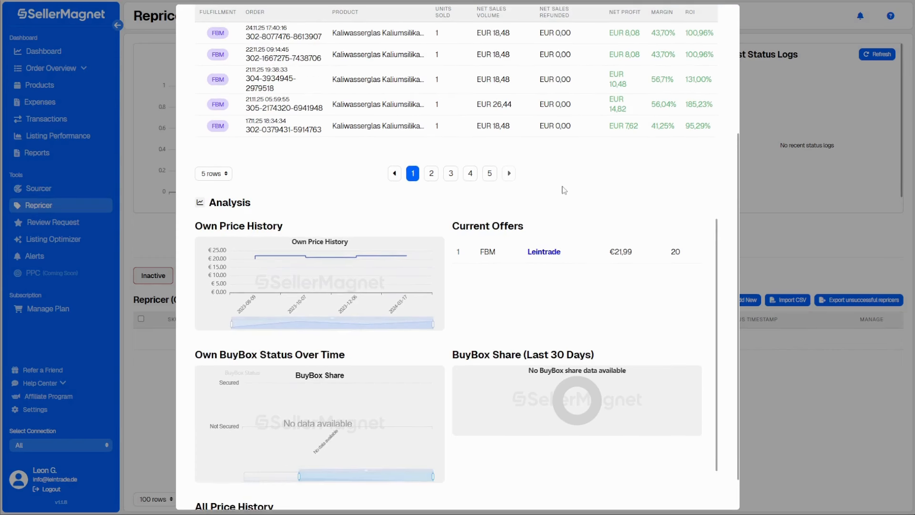
scroll(510, 295, "down", 1)
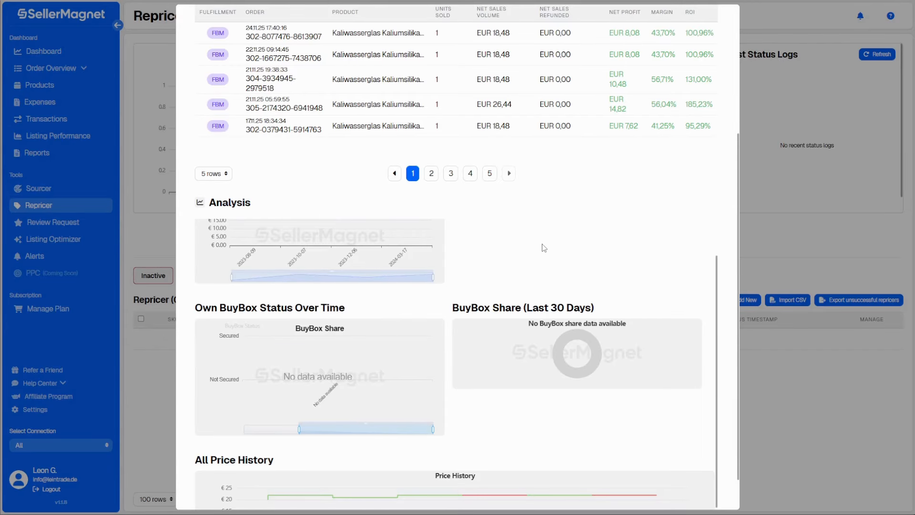
scroll(570, 349, "down", 1)
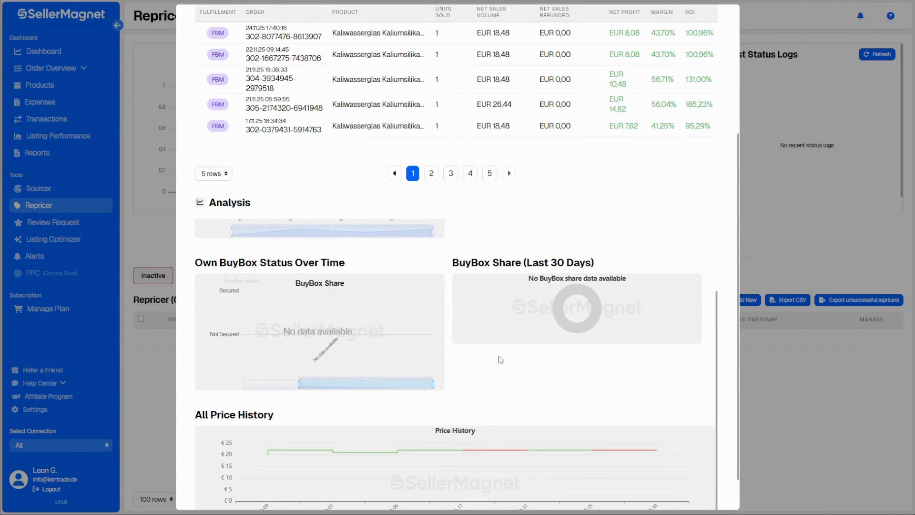
scroll(501, 359, "down", 1)
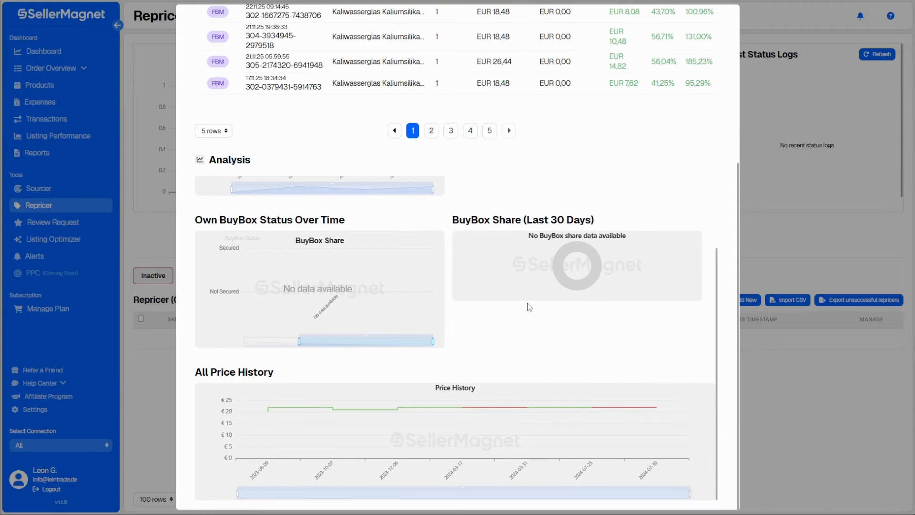
mouse_move(470, 413)
Step: Return to the repricer settings and create the repricer with the Lowest Price strategy and 10% to 50% margins
scroll(490, 327, "up", 7)
left_click(215, 147)
scroll(391, 151, "down", 2)
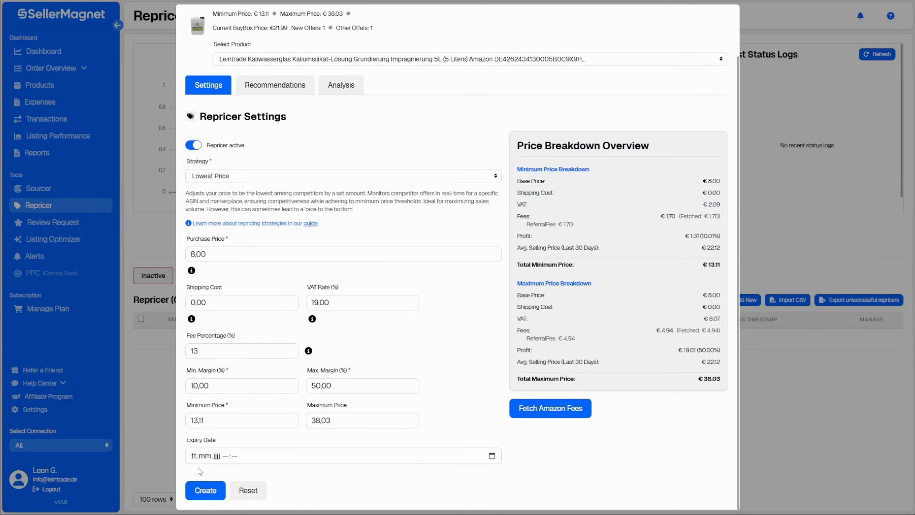
left_click(201, 490)
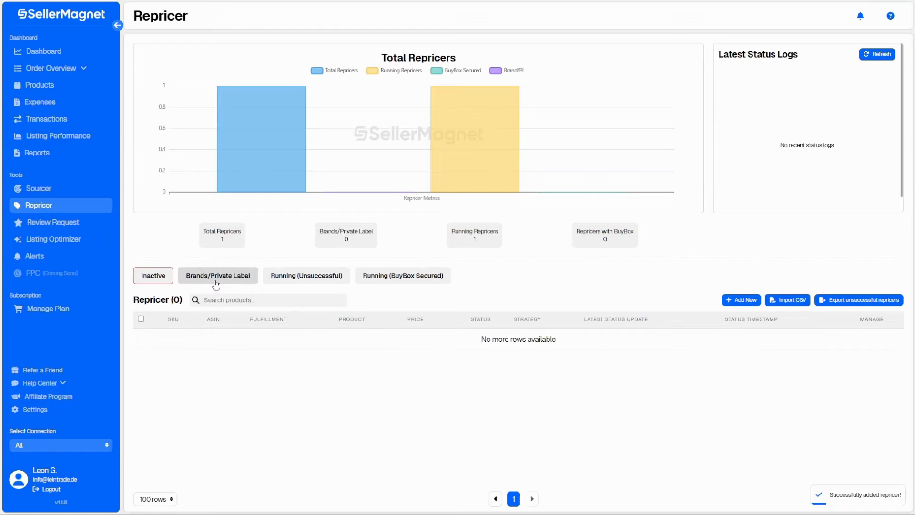
Step: List the running unsuccessful repricers and refresh the latest status logs
left_click(283, 280)
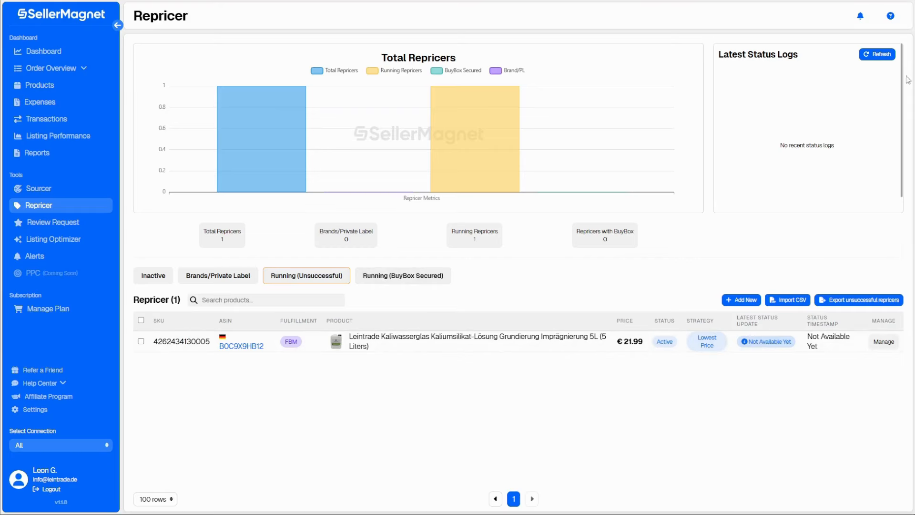
left_click(875, 53)
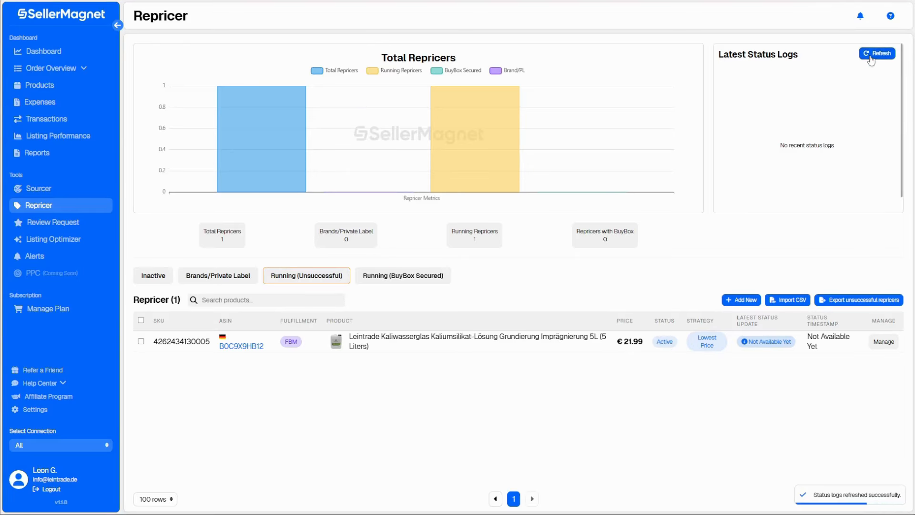
Step: Open the new Kaliwasserglas repricer for management, view its price update history, and close it
left_click(883, 342)
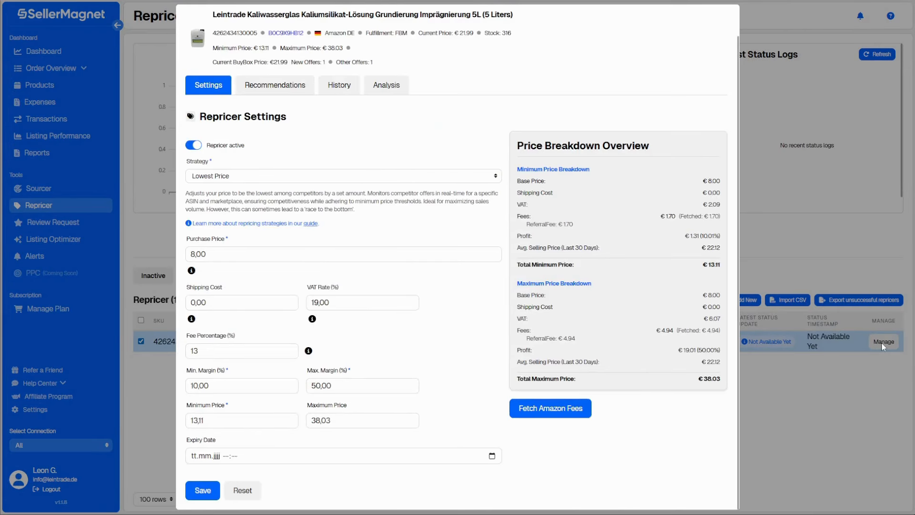
left_click(338, 86)
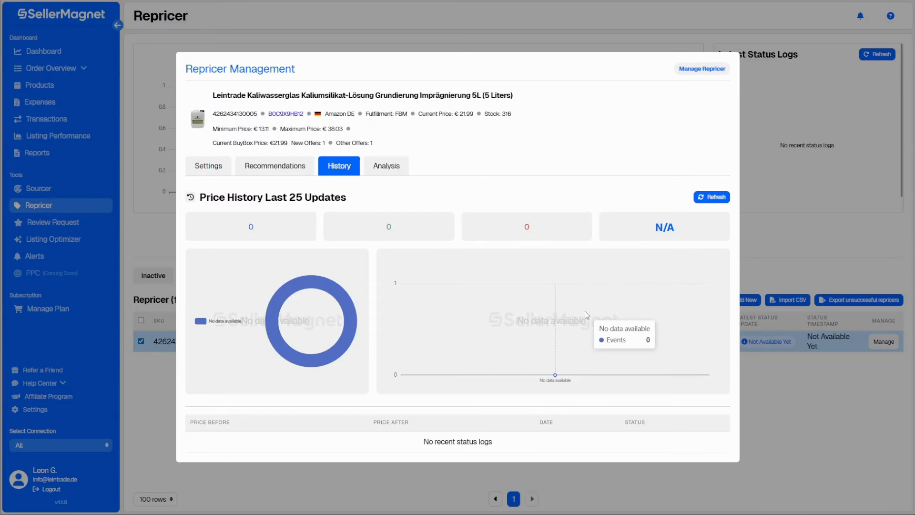
left_click(751, 233)
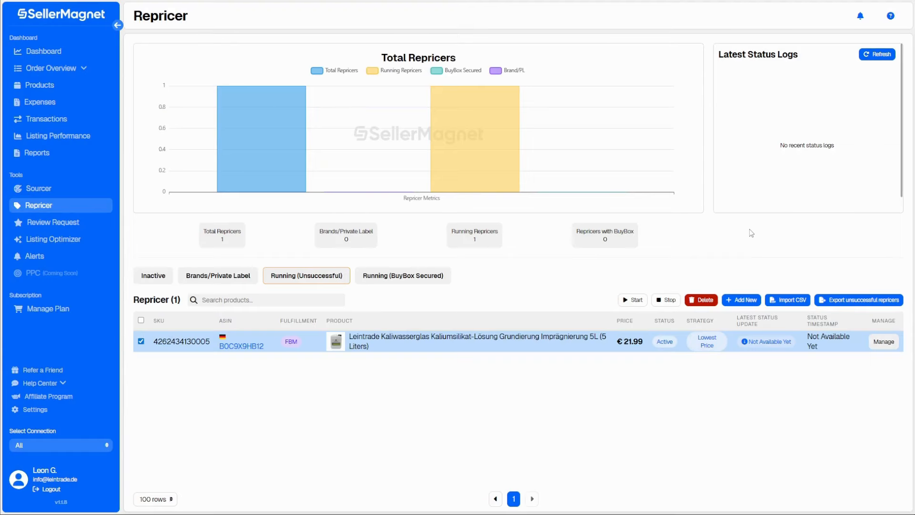